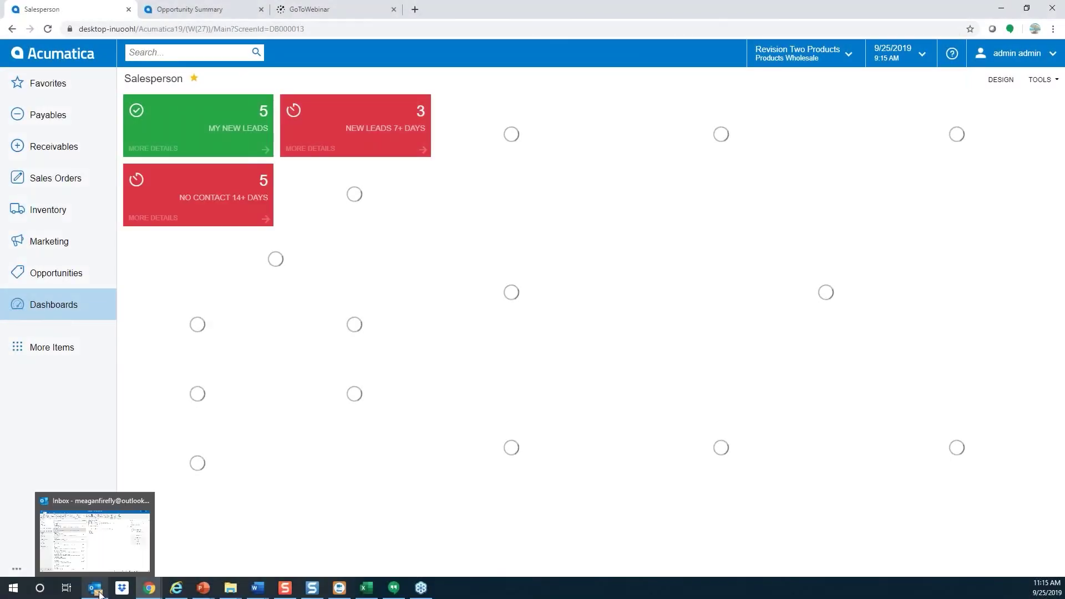
- Open the 'Quote for new laptops' email and show its sender's Acumatica contact details in the add-in pane
left_click(96, 588)
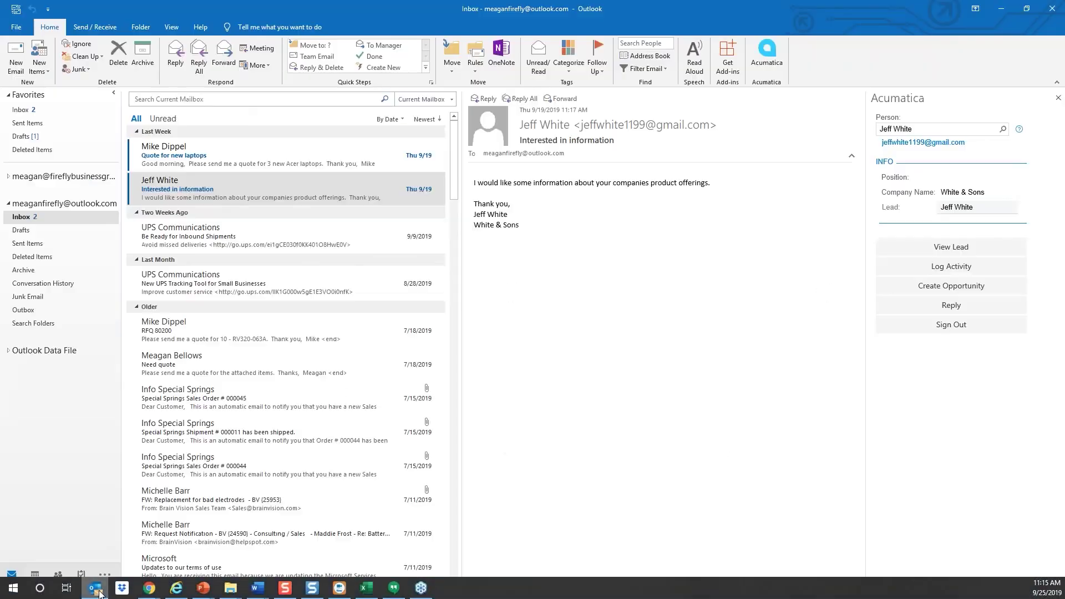
left_click(195, 159)
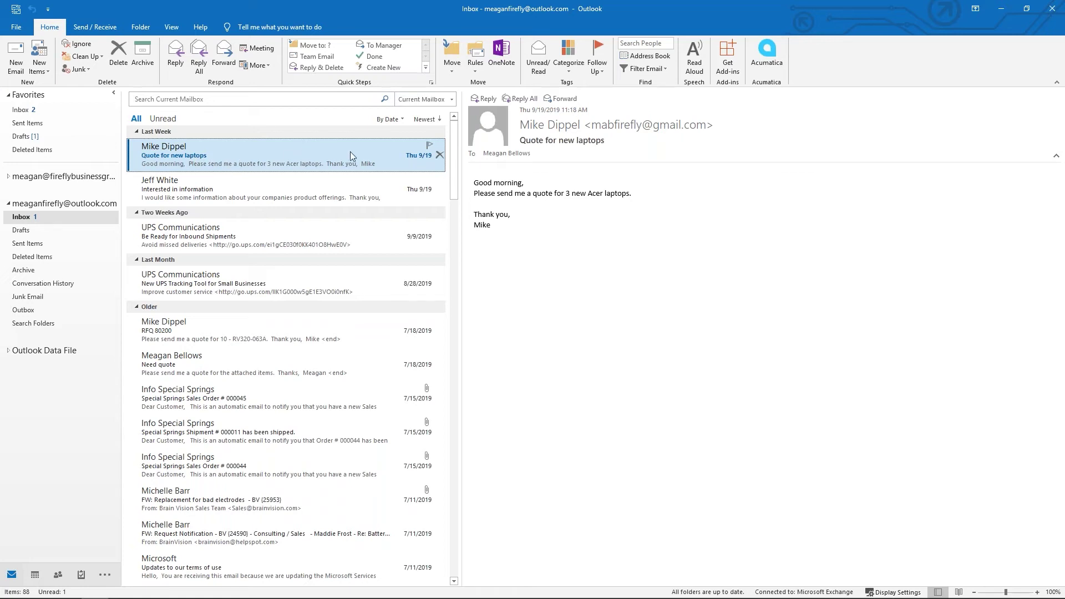
left_click(768, 52)
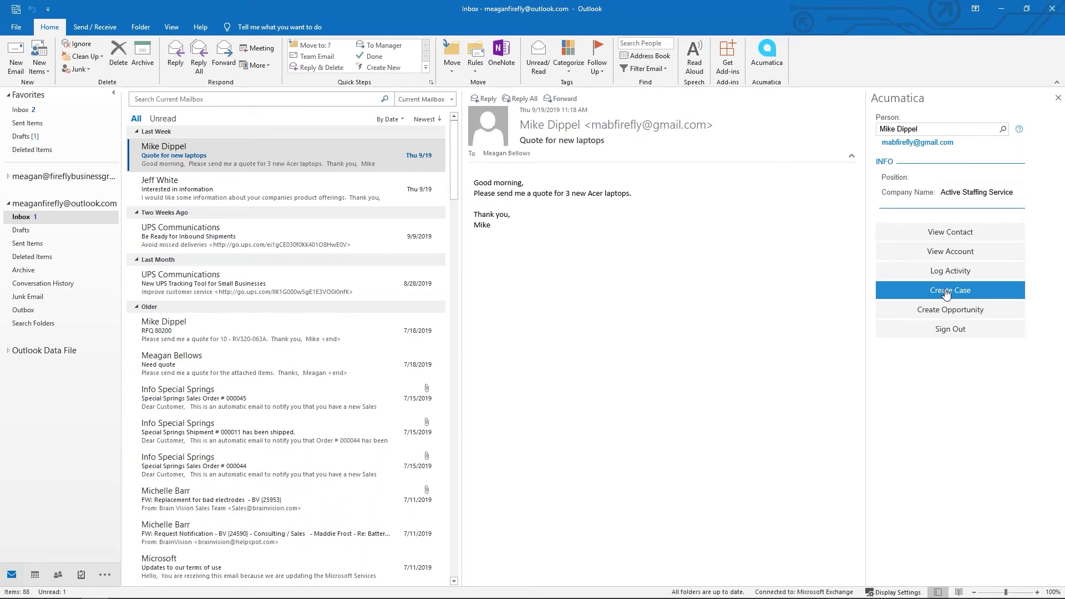
- Create opportunity OP000379 'Quote for new laptops' from the email, keeping the default values
left_click(945, 311)
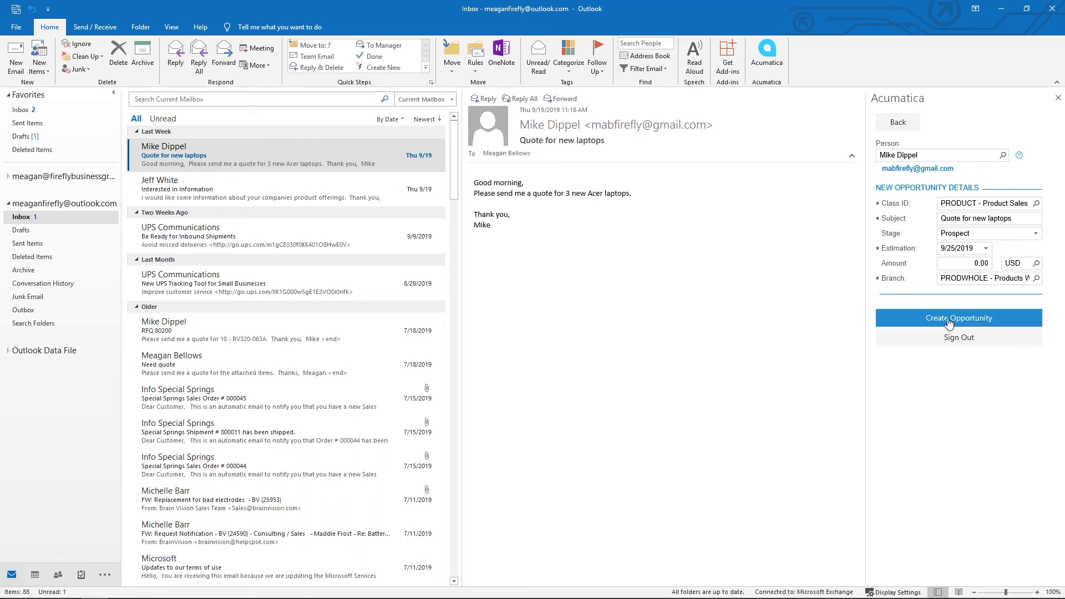
left_click(950, 322)
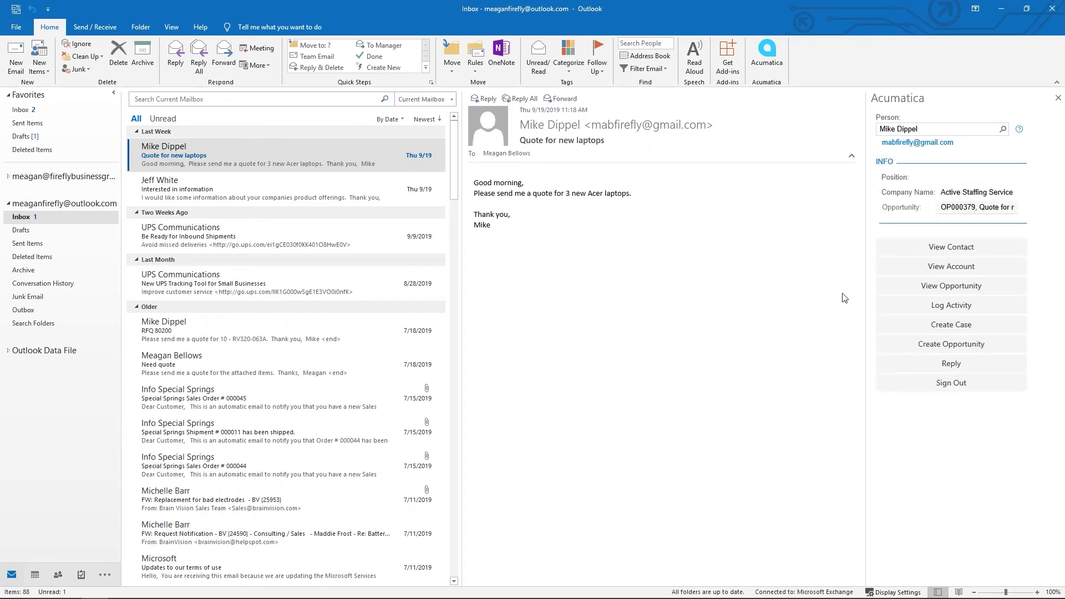
- Open My Opportunities and list all 309 records, including the new OP000379
left_click(1001, 8)
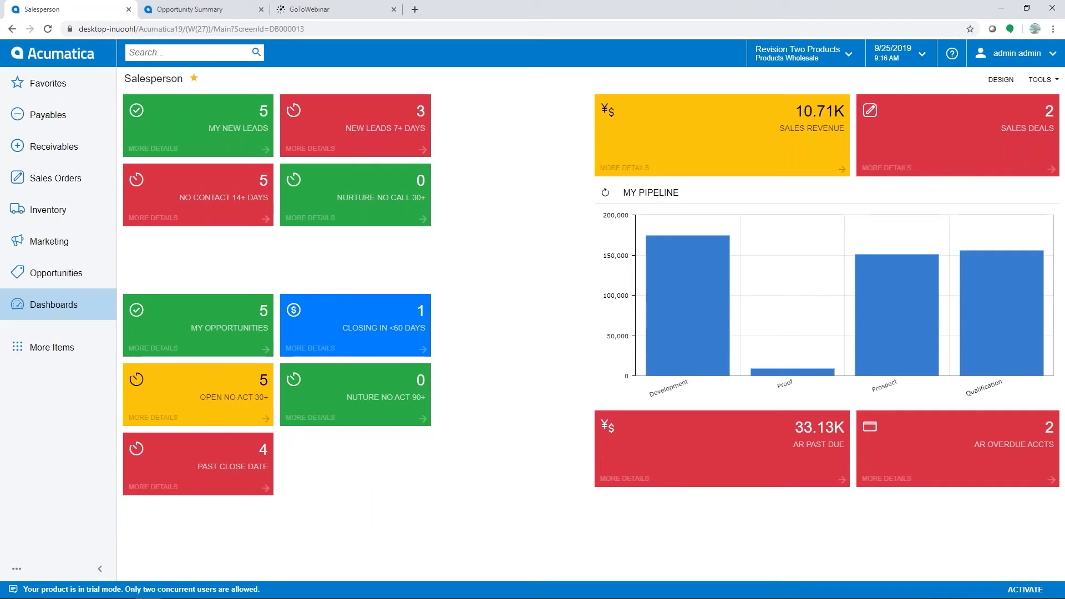
left_click(272, 315)
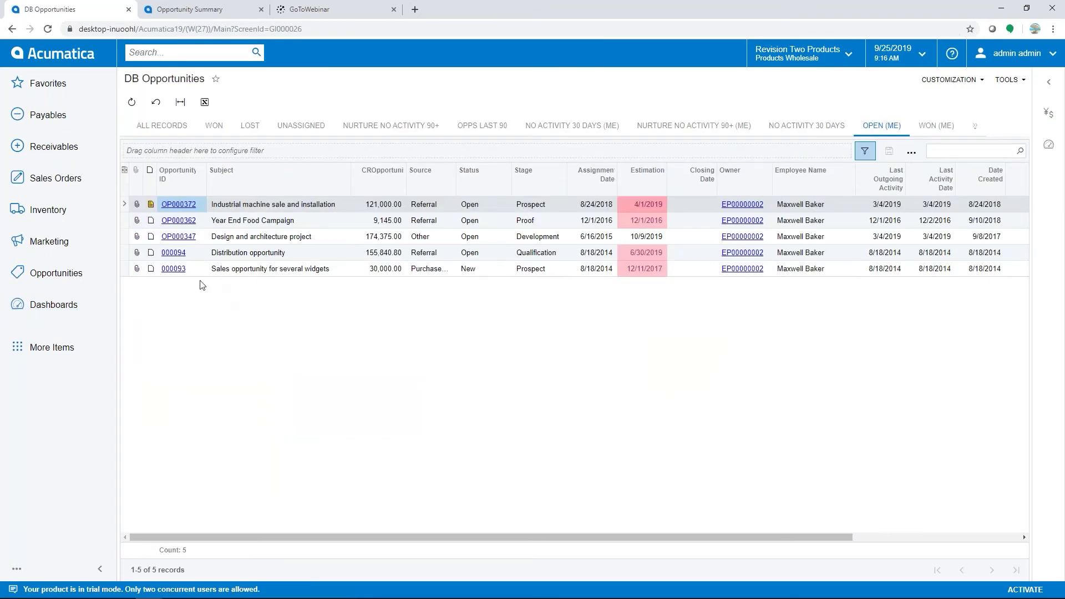
left_click(174, 124)
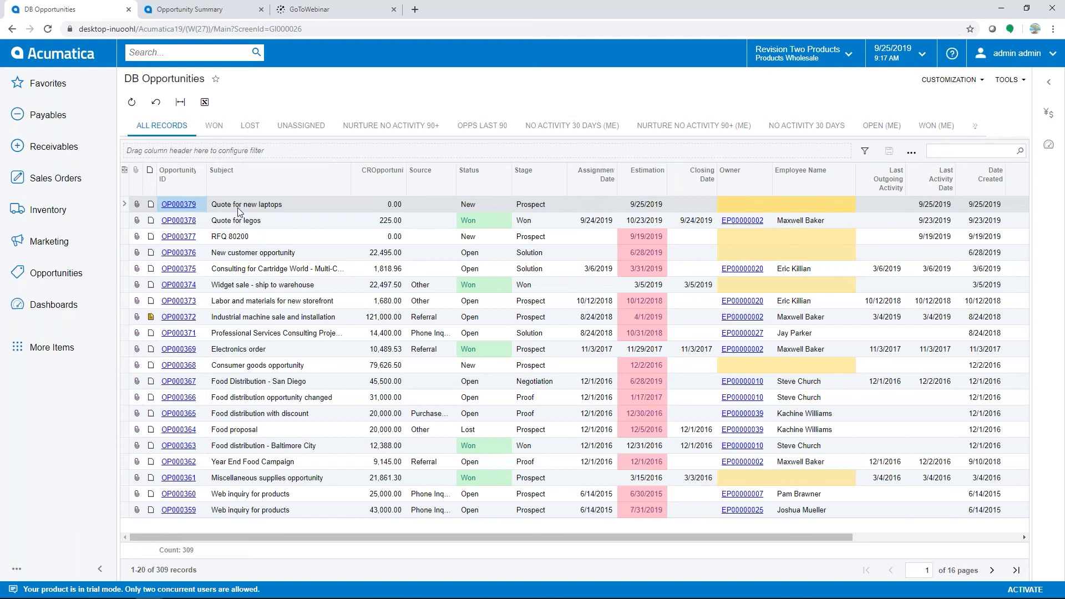
- Open opportunity OP000379, assign its owner, and change its Status from New to Open
left_click(176, 206)
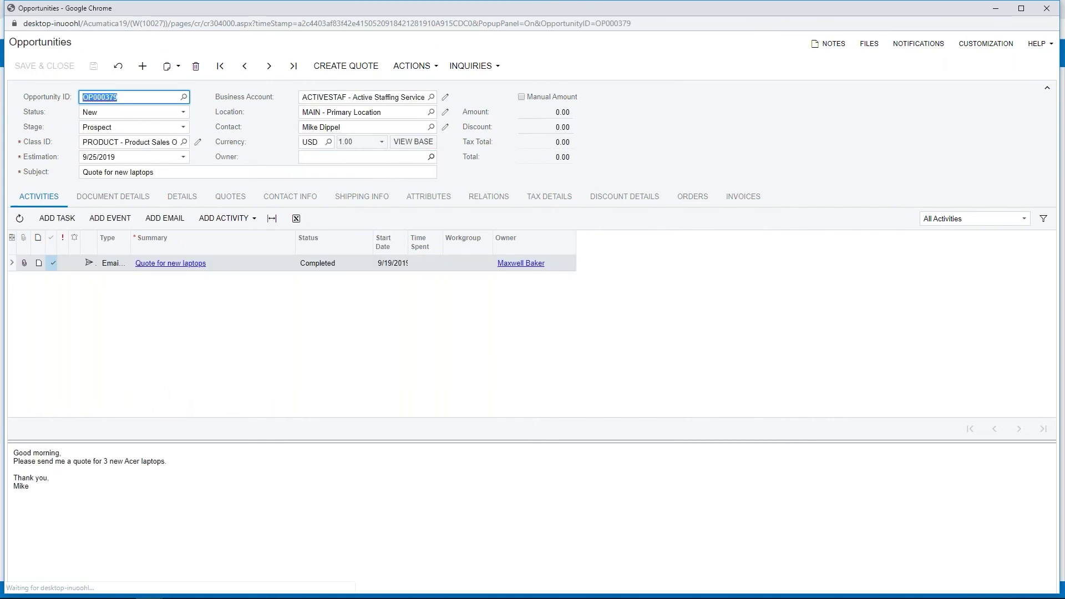
left_click(375, 158)
type("max")
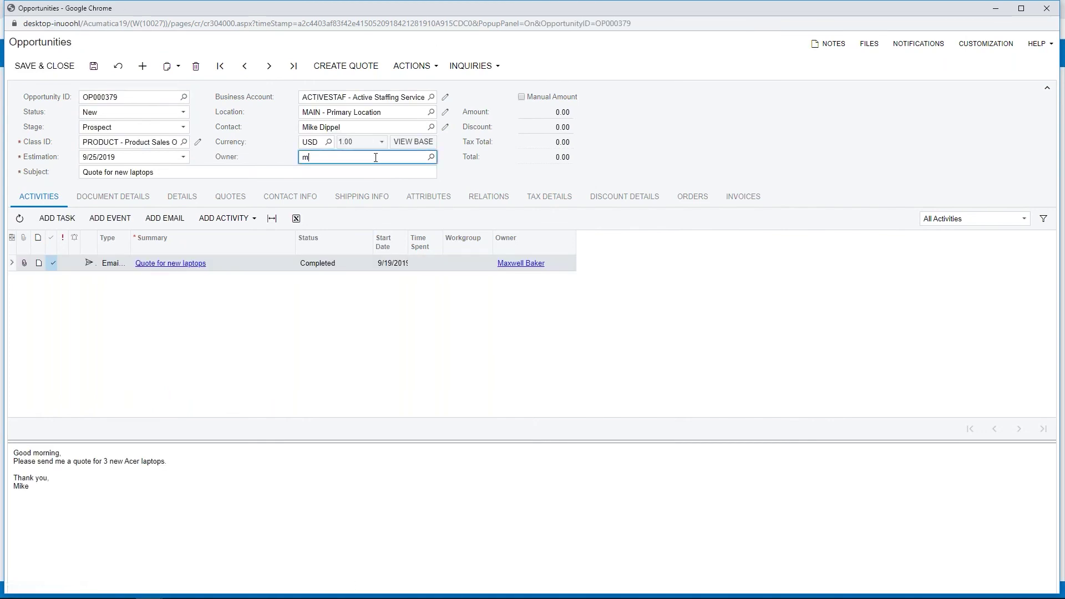
key("Tab")
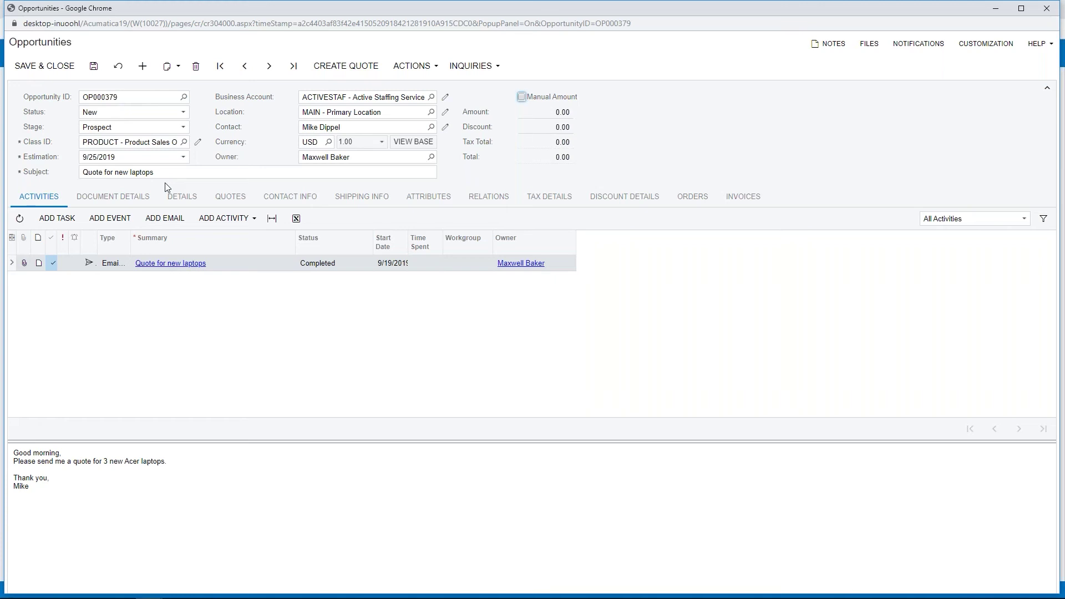
left_click(183, 113)
left_click(91, 135)
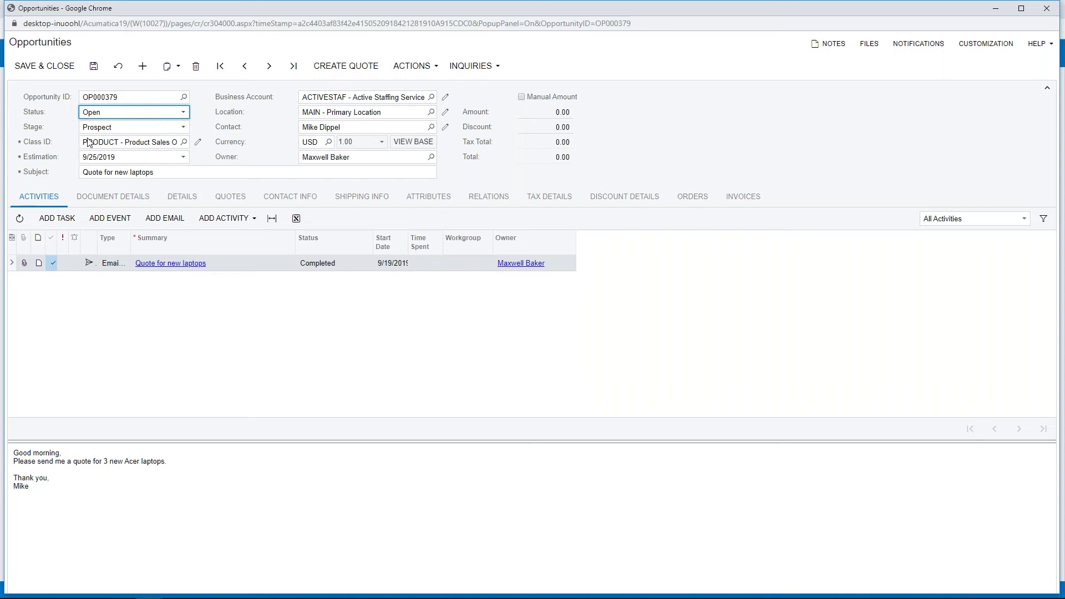
- Add a line for 3 AACOMPUT01 Acer Laptop Computers at a 20% discount, totalling 1,200.00
left_click(117, 202)
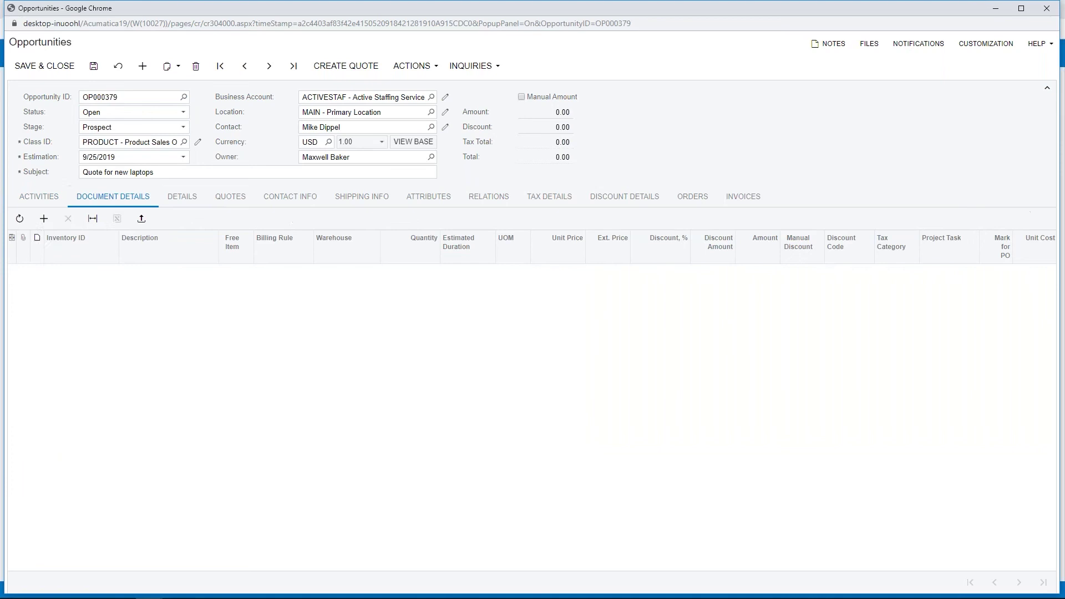
left_click(43, 219)
type("aac")
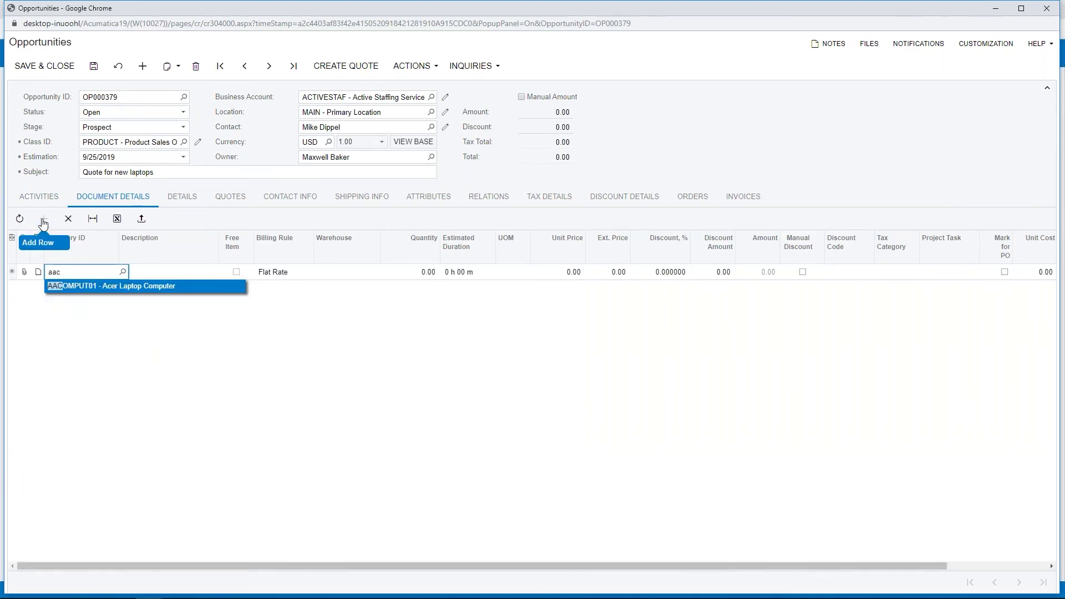
key("Tab")
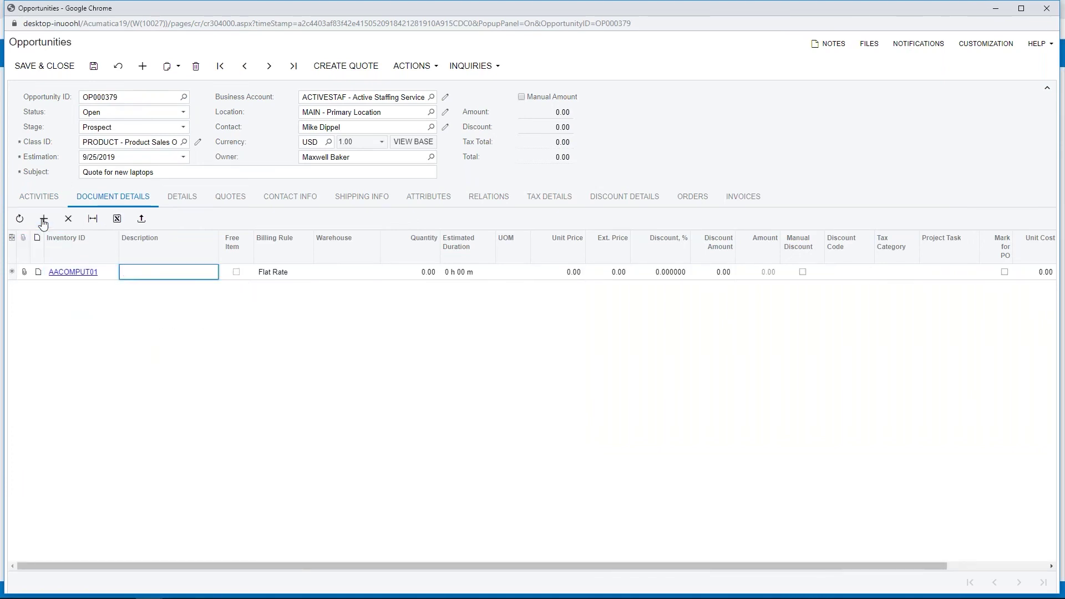
key("Tab")
type("3")
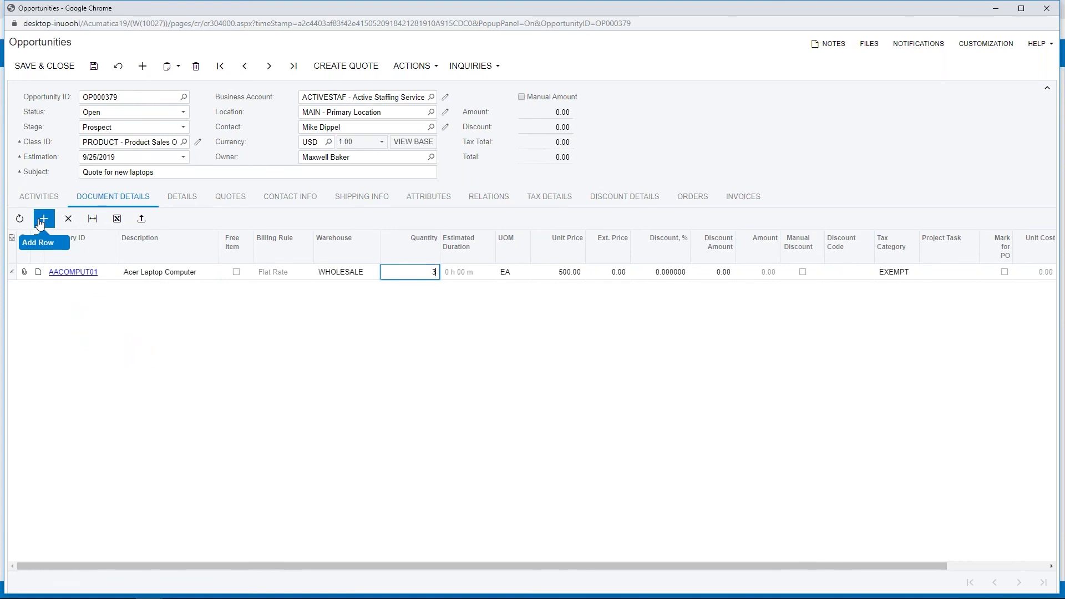
key("Tab")
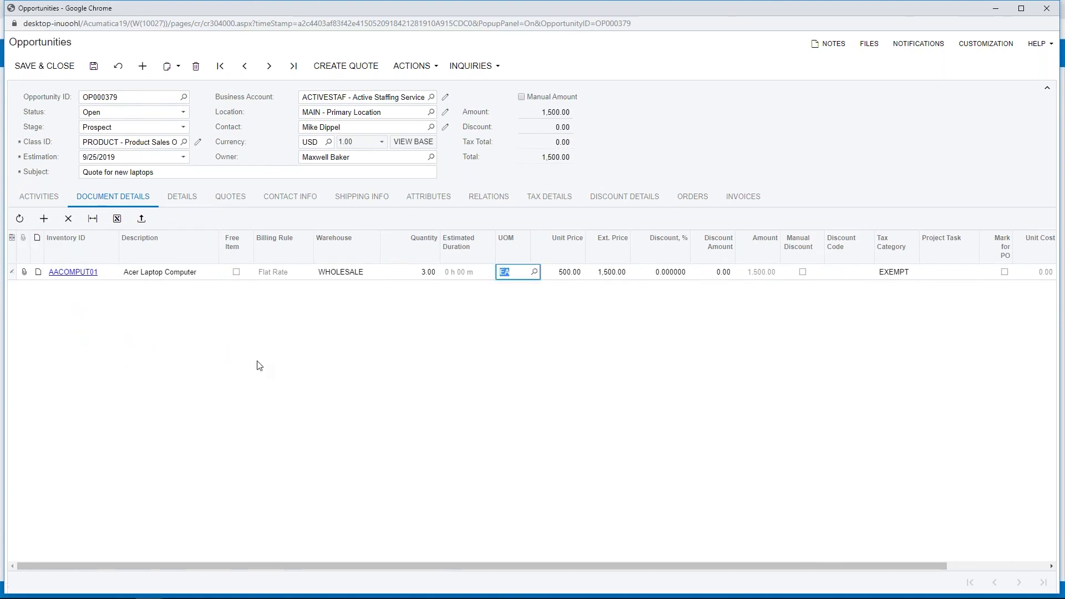
key("Tab")
key("Tab")
key("Tab")
key("Tab")
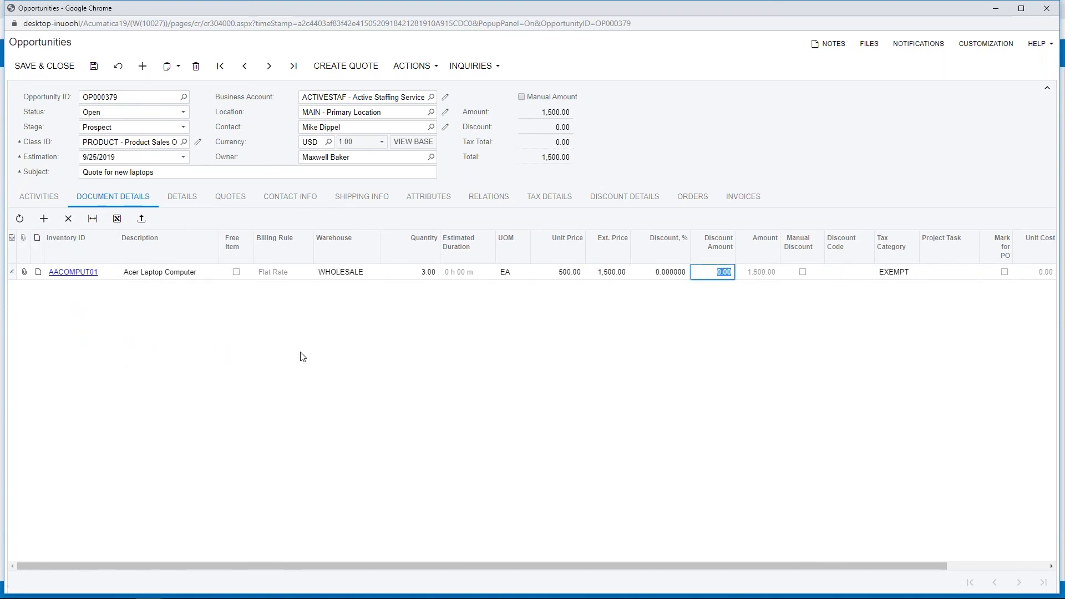
key("shift+Tab")
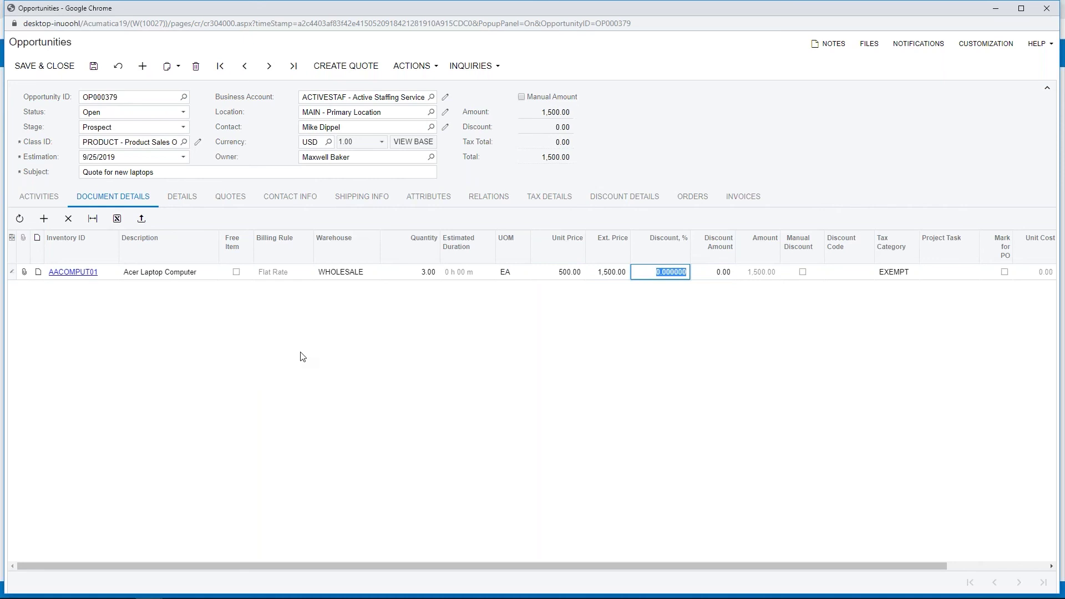
type("20")
key("Tab")
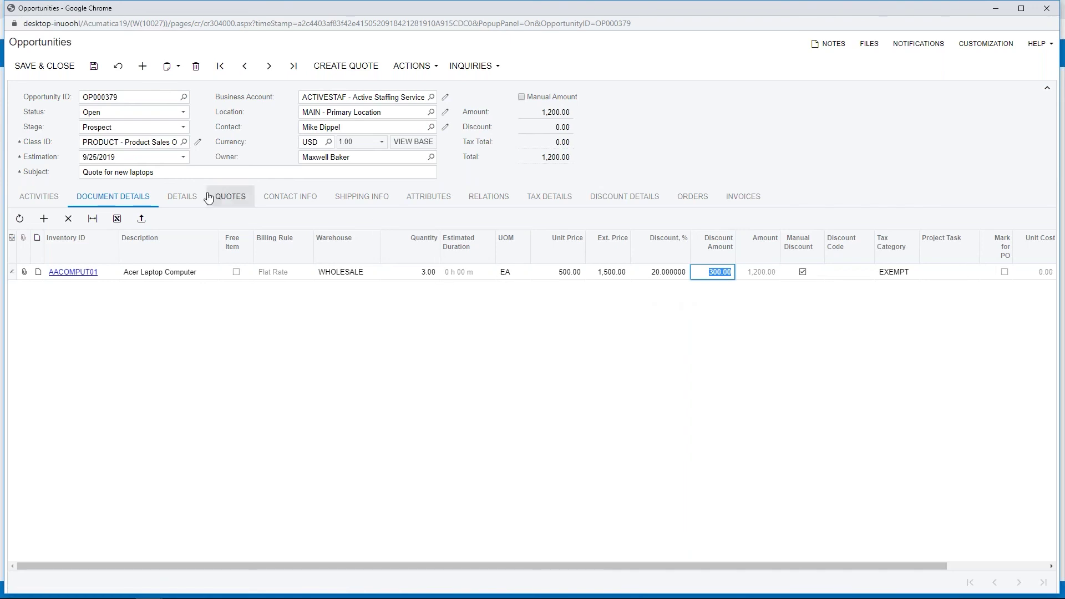
- Choose UPGRADE as the Source Campaign, which fills Project INTMKT2018 - Internal marketing
left_click(186, 199)
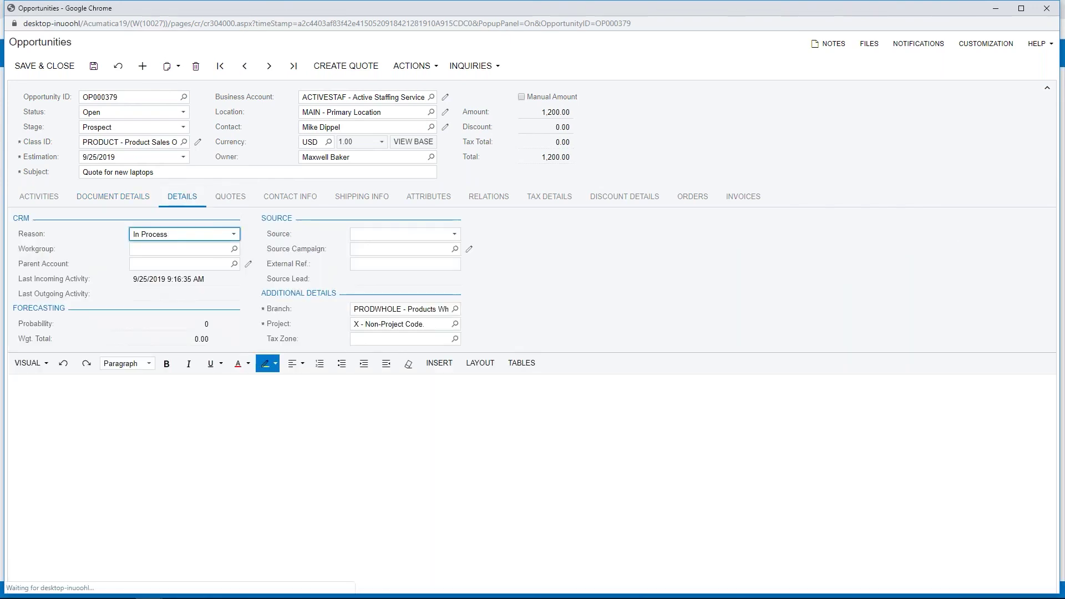
left_click(455, 249)
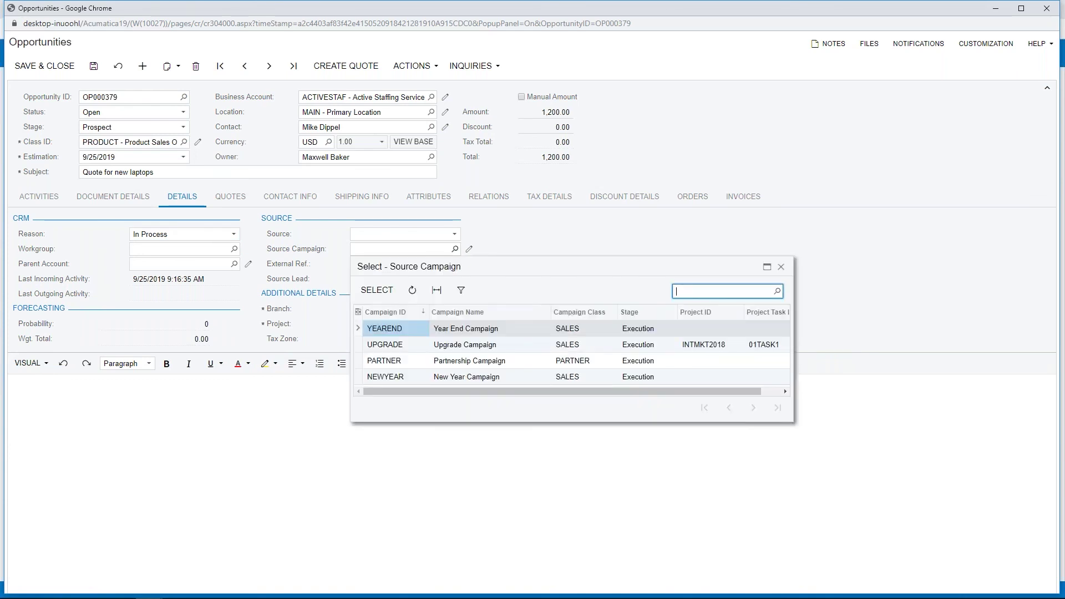
double_click(393, 345)
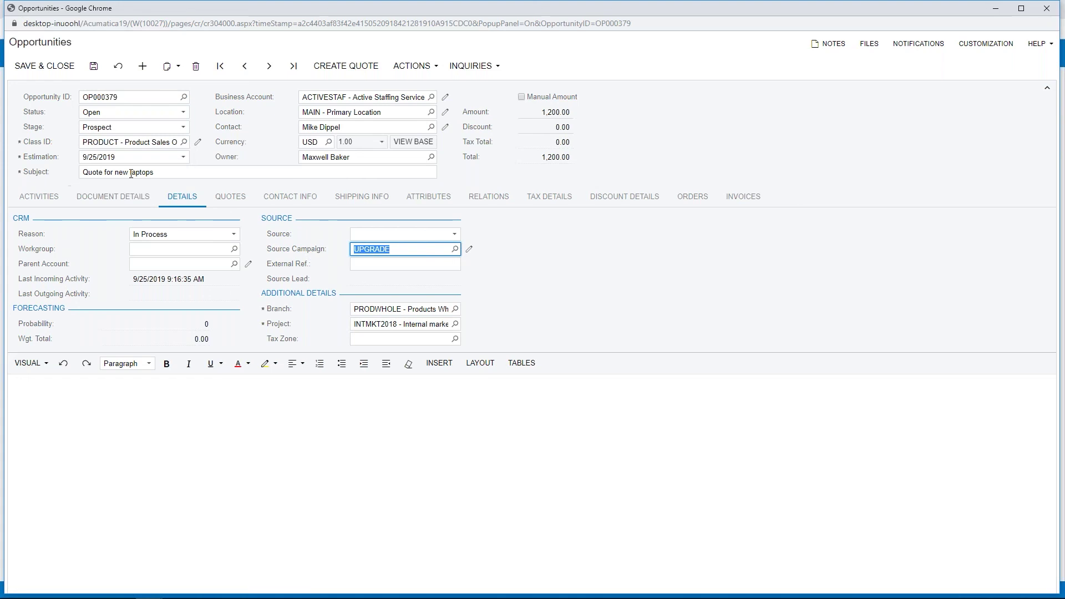
- Change the Stage to Proof, giving probability 60 and a 720.00 weighted total
left_click(184, 131)
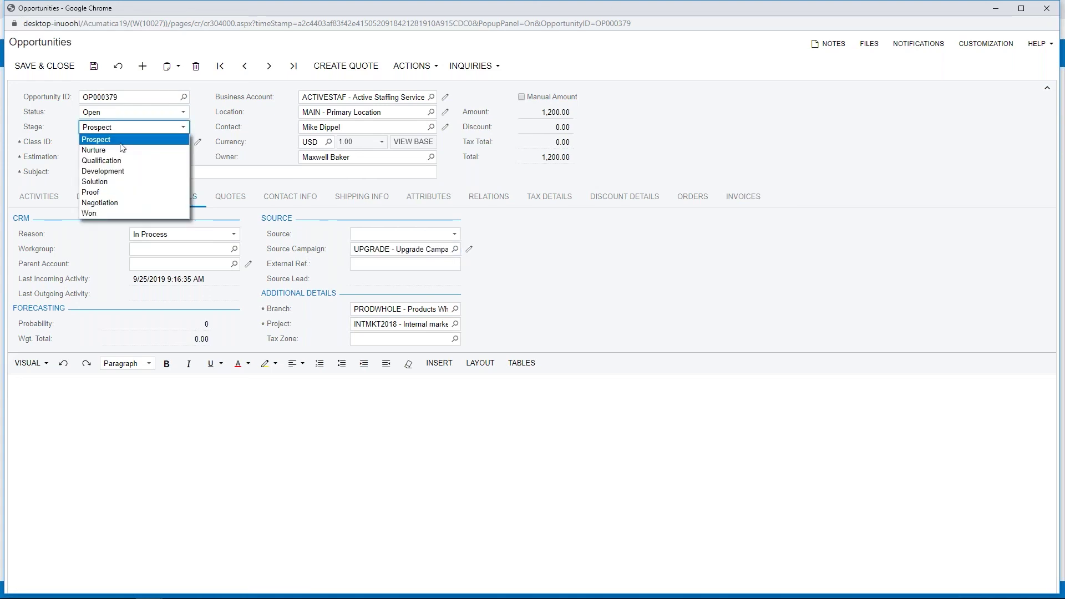
left_click(95, 194)
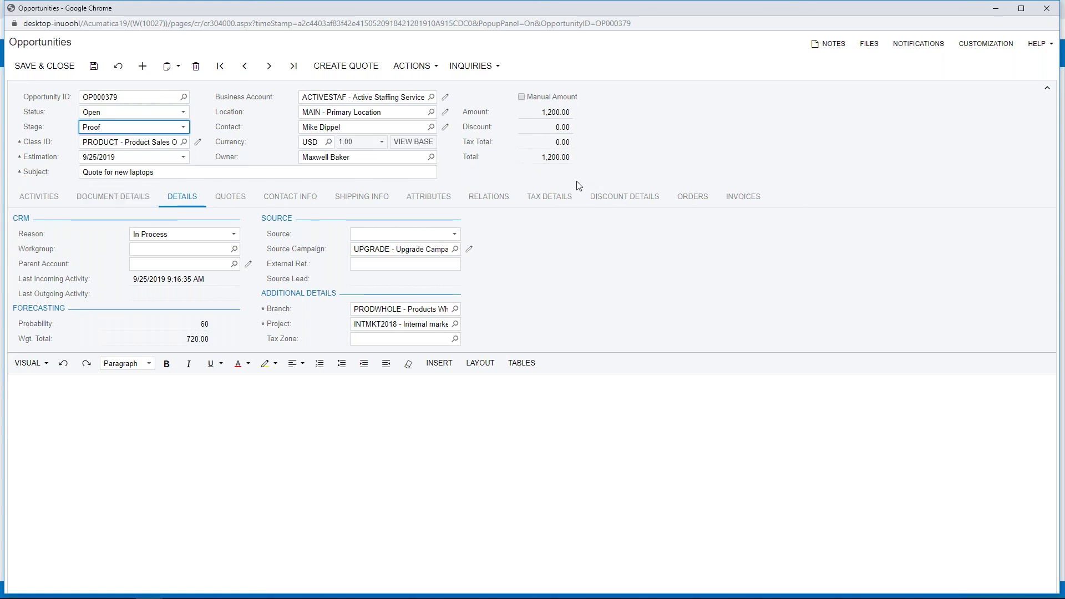
- Minimize the opportunity window and view the Opportunity Summary pivot totalling 646,533.30 by class and stage
left_click(998, 11)
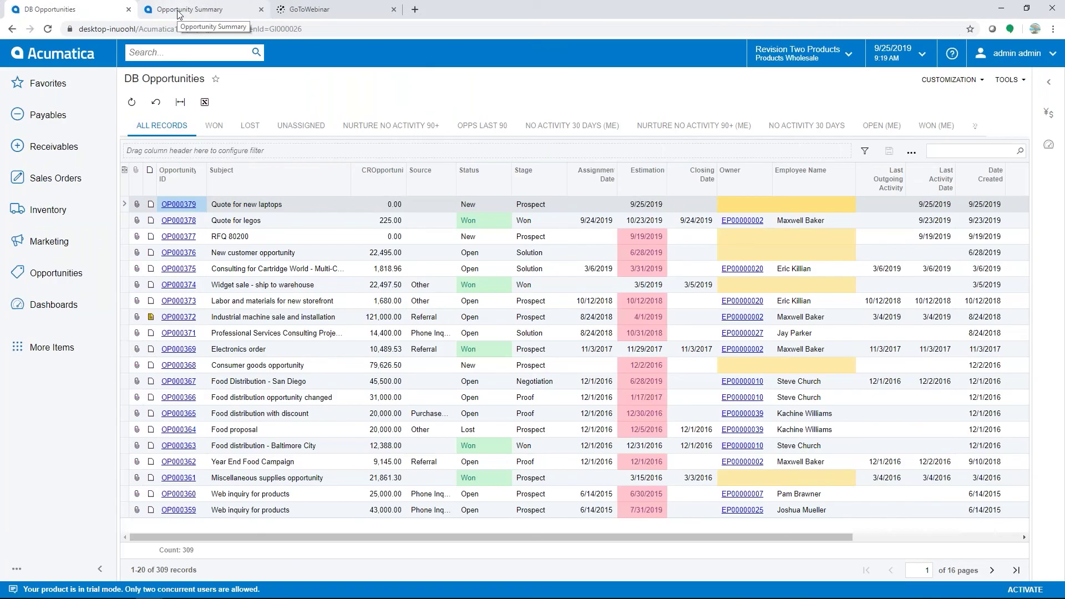
left_click(179, 14)
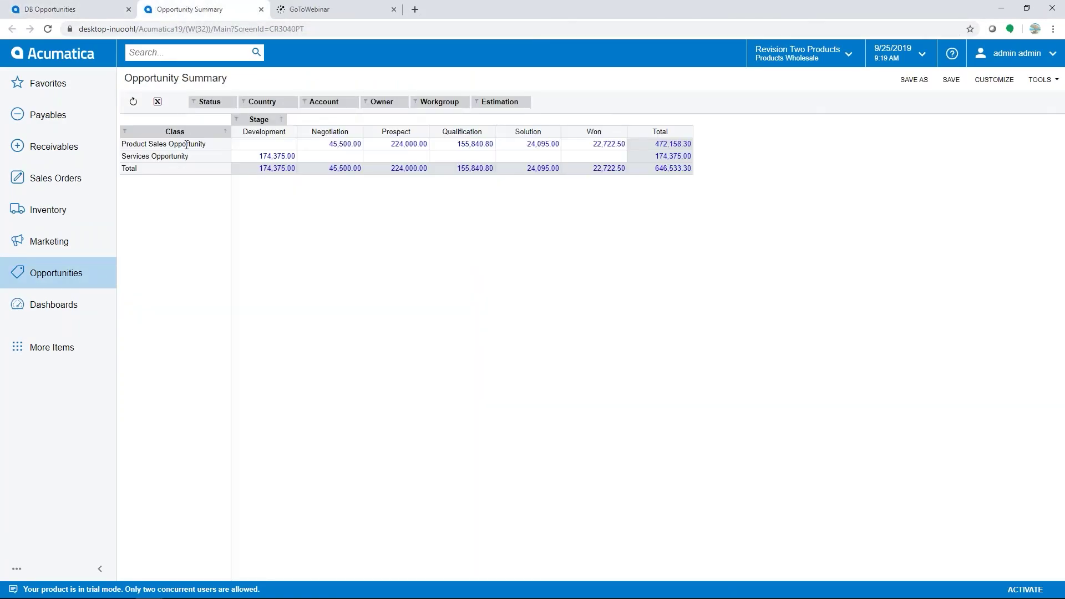